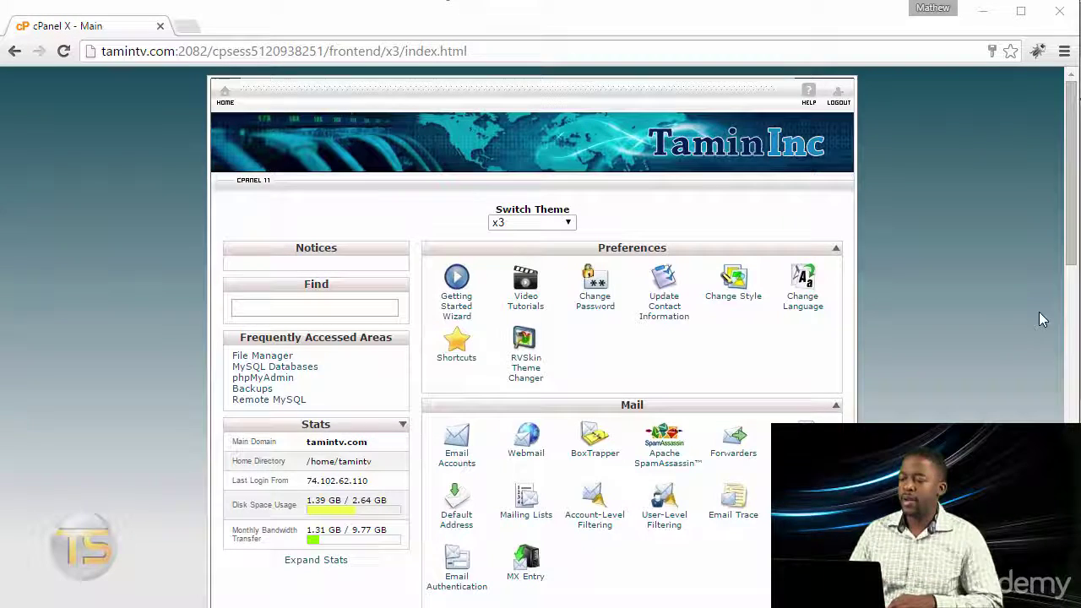
- Launch the QuickInstall one-click installer from cPanel's Software and Services section
left_click(1075, 411)
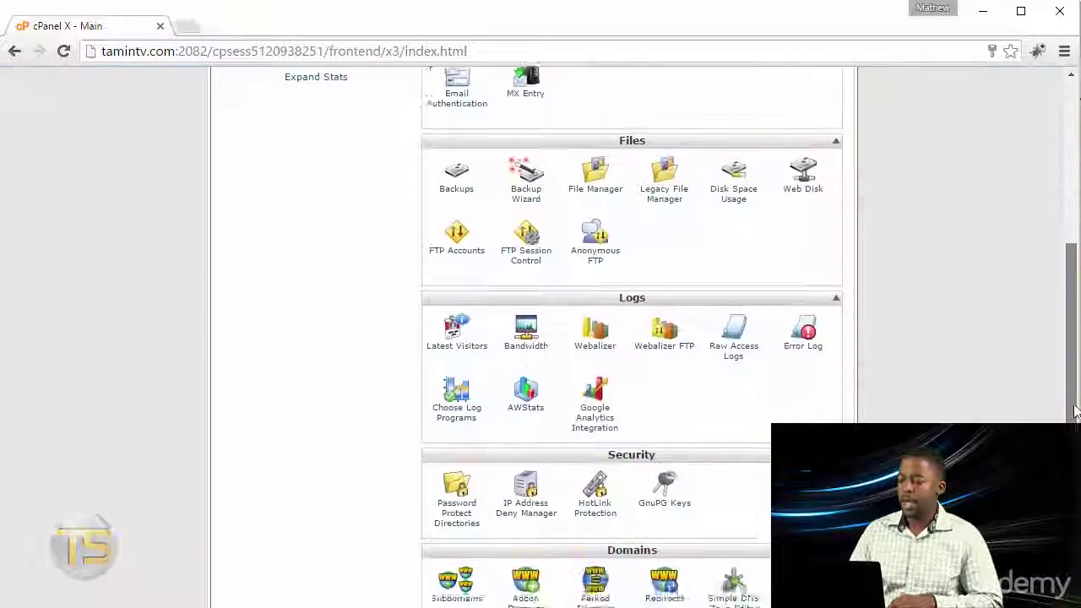
left_click(1075, 411)
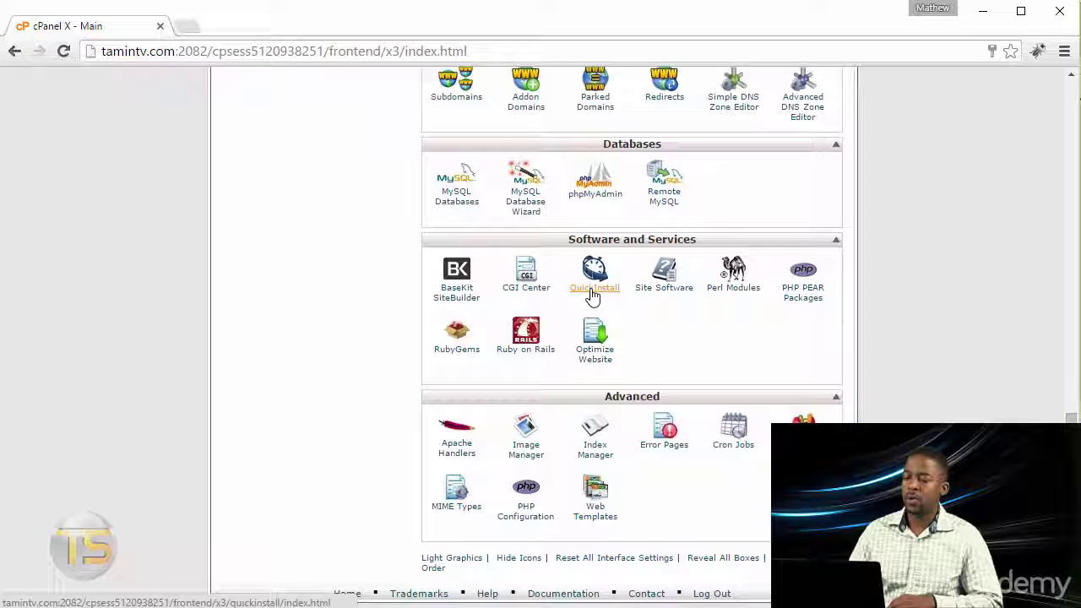
left_click(594, 289)
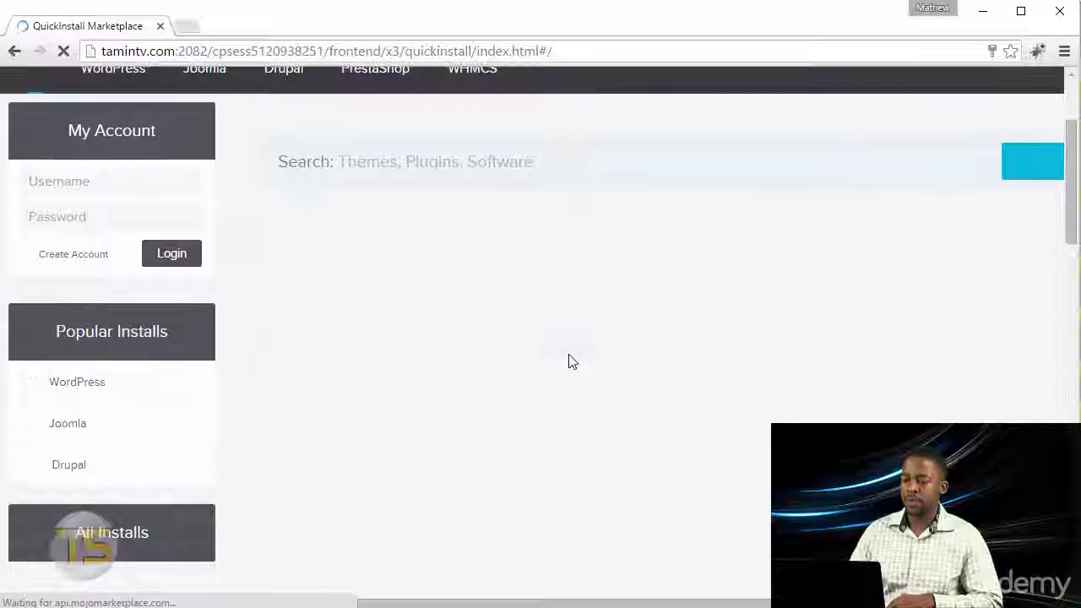
- Open Joomla from Popular Installs and start its install to show the setup form
scroll(570, 361, "down", 2)
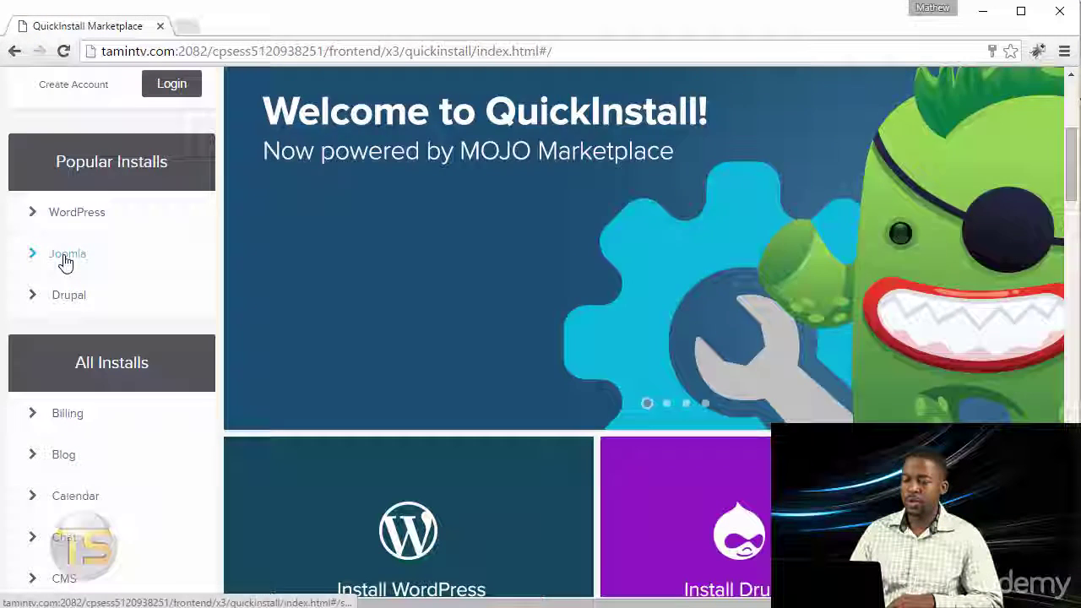
left_click(63, 257)
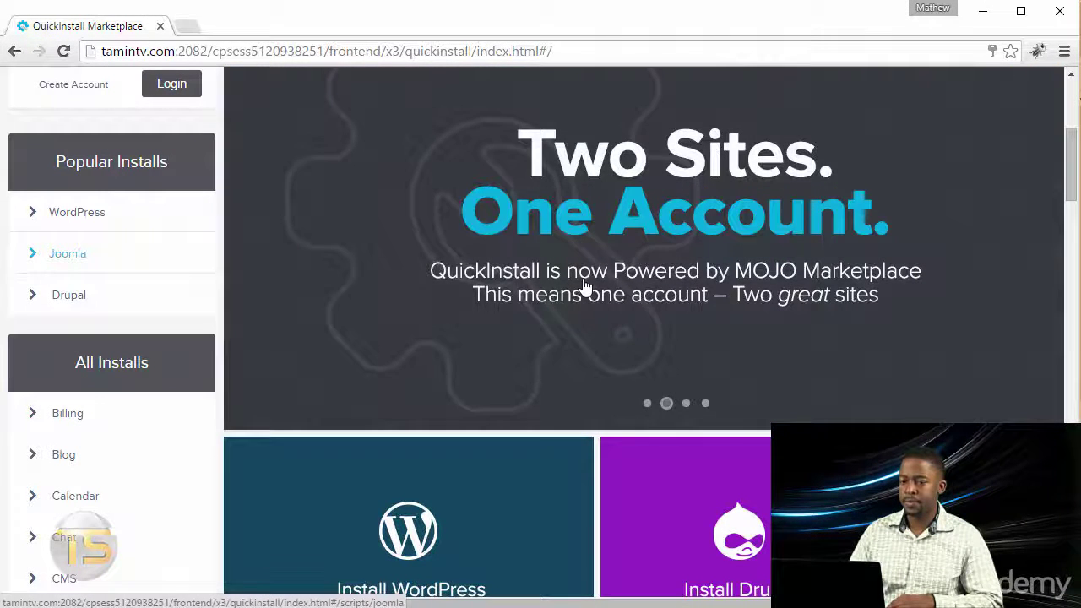
scroll(549, 358, "down", 4)
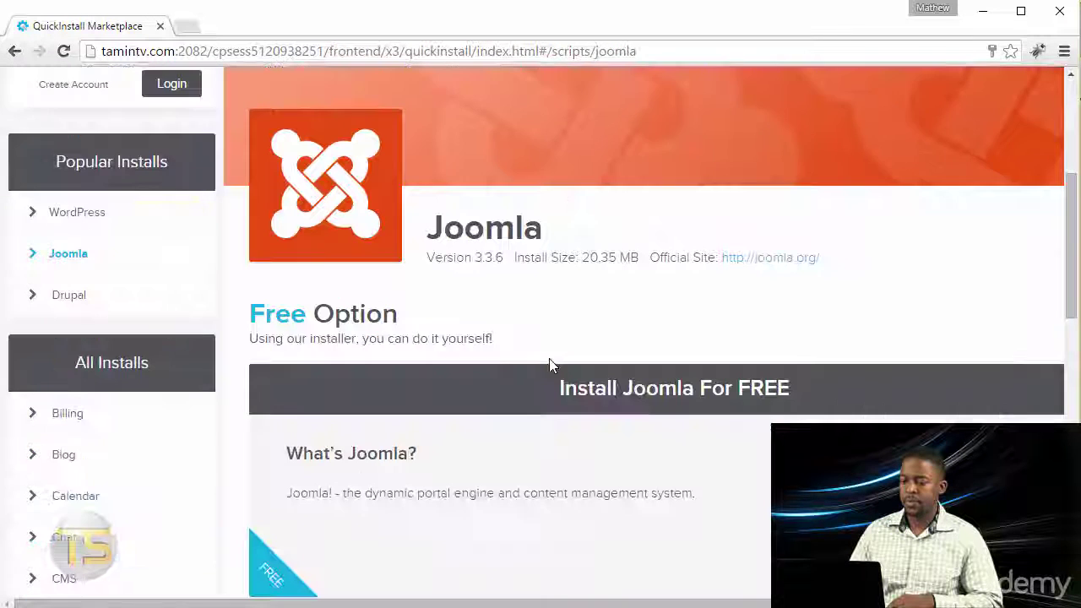
scroll(641, 417, "down", 2)
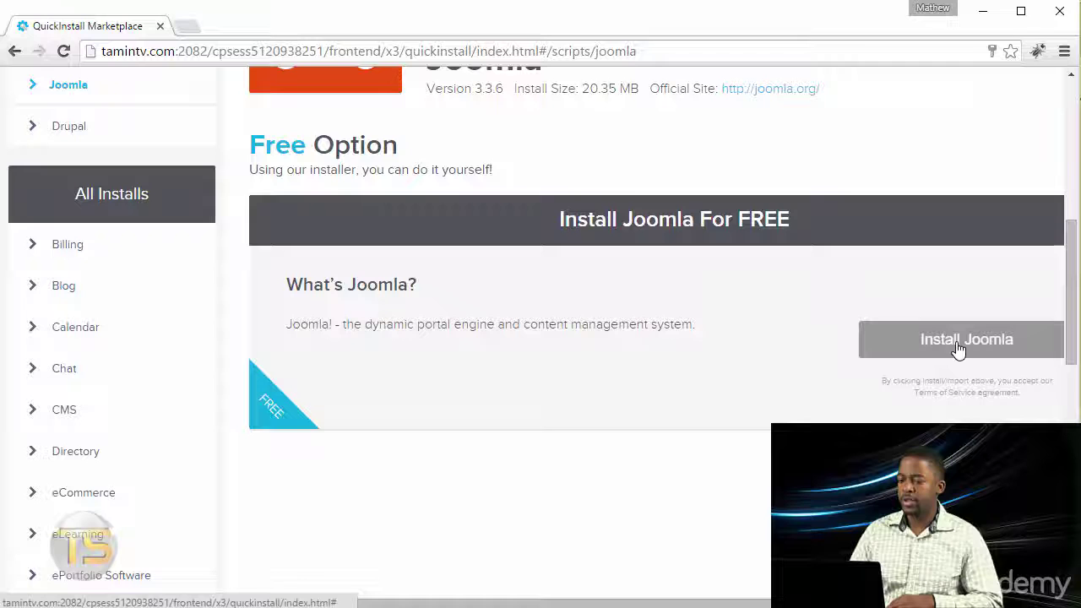
left_click(957, 347)
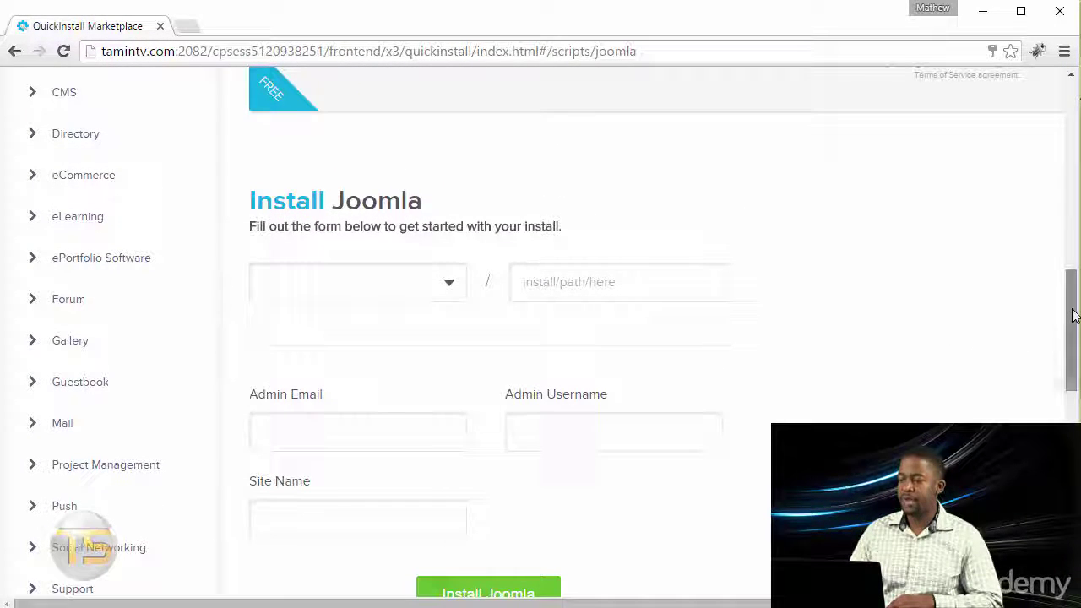
- Choose tamintv.com as the install domain and 'coupons' as the install folder
left_click_drag(1072, 315, 1073, 323)
left_click(347, 254)
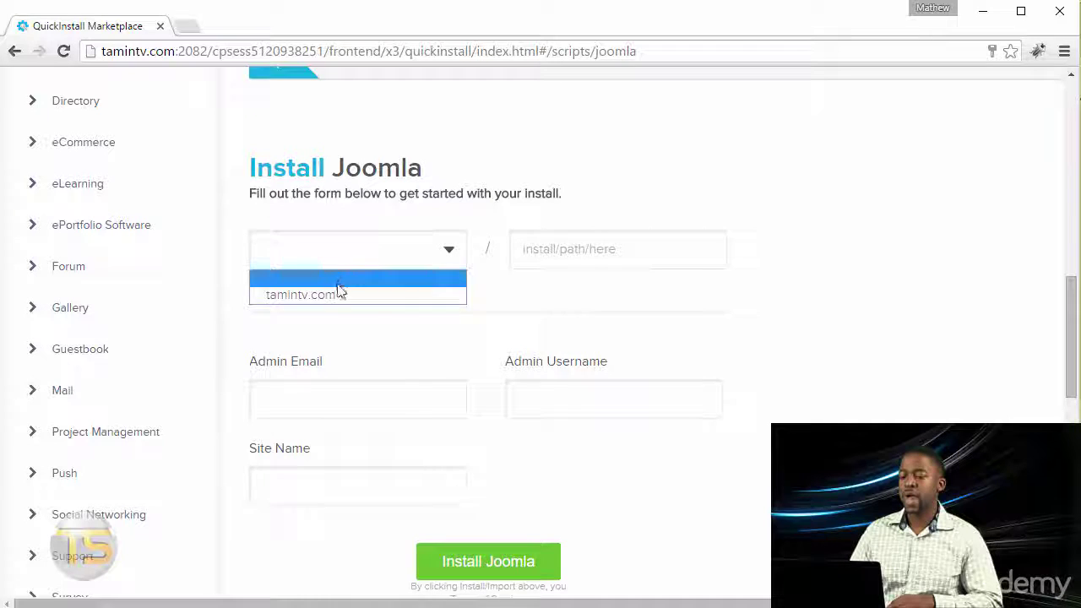
left_click(338, 291)
left_click(634, 251)
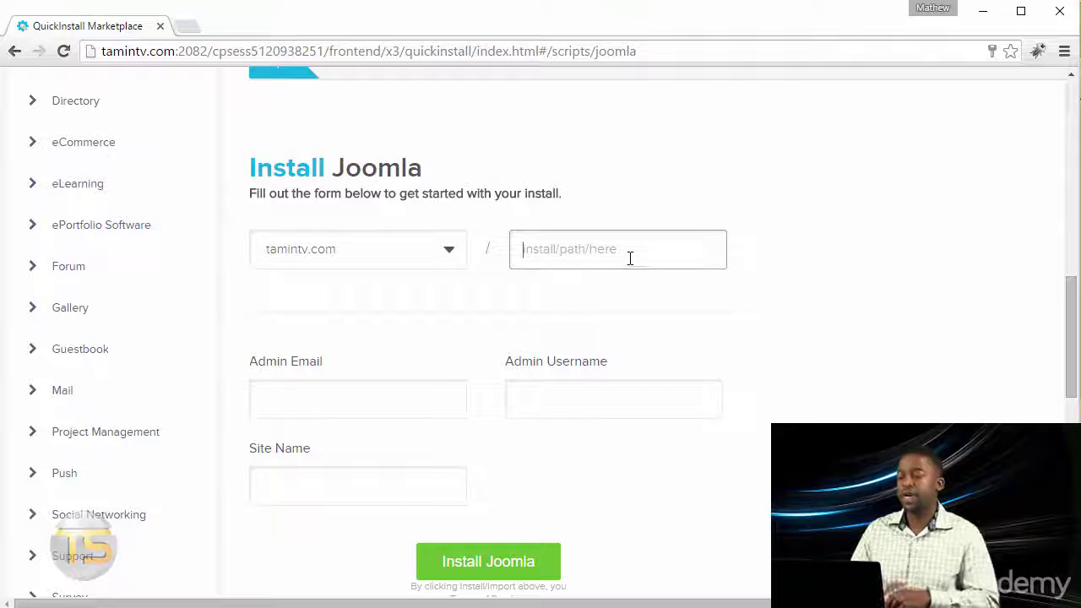
type("coupons")
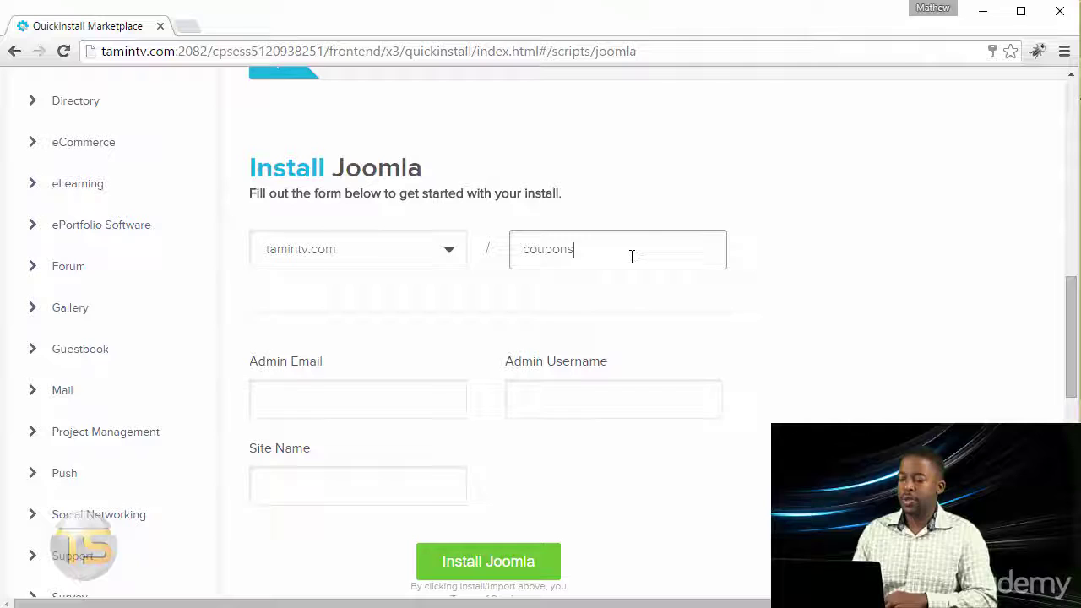
- Fill in the admin e-mail, admin username 'admin' and site name 'Coupon Site'
left_click(384, 410)
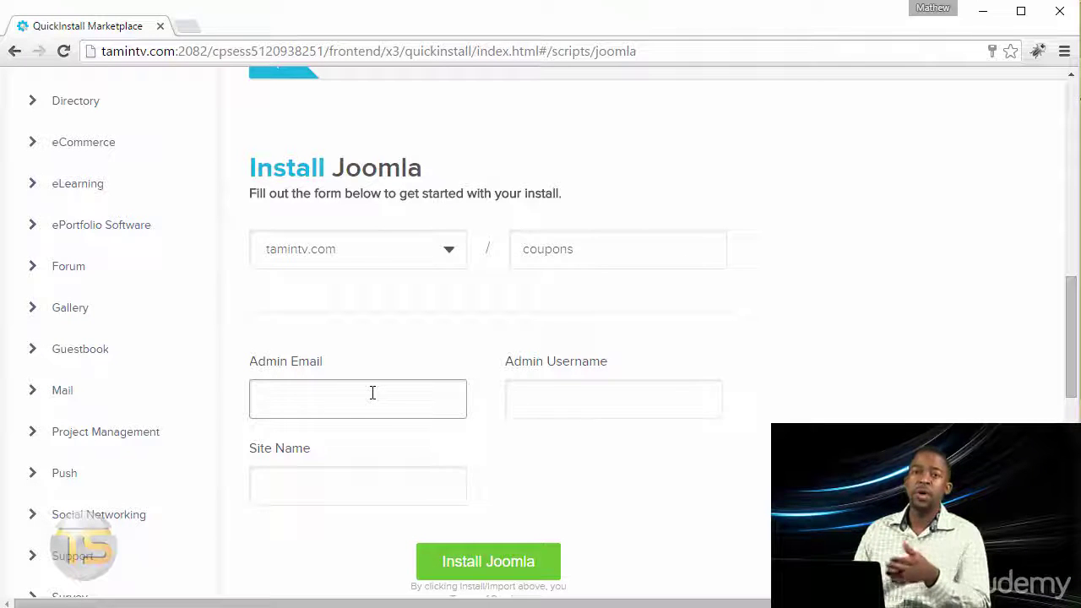
scroll(515, 384, "down", 2)
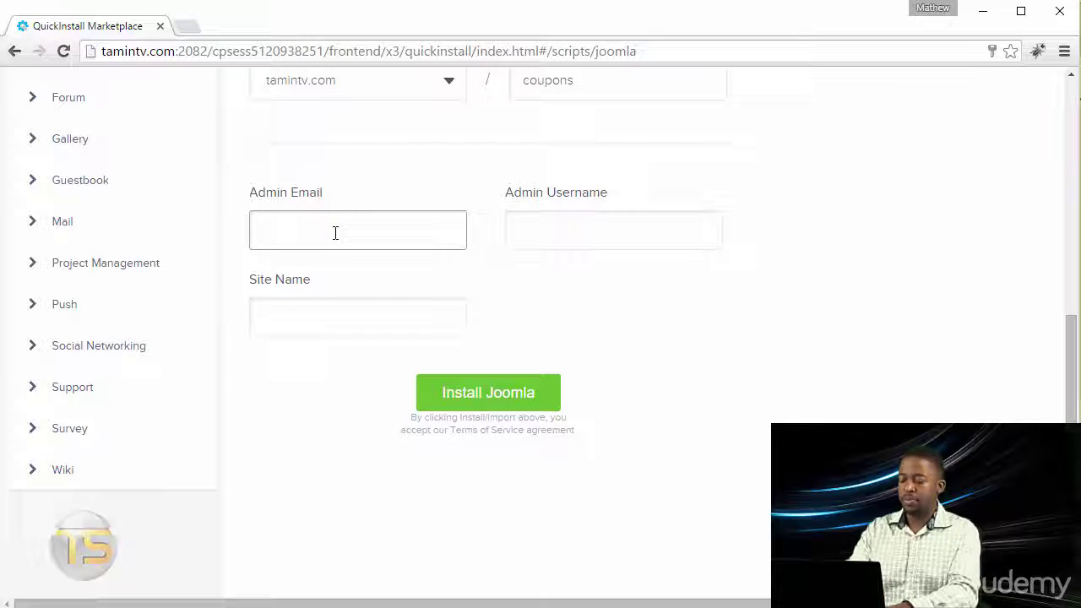
type("min@ad")
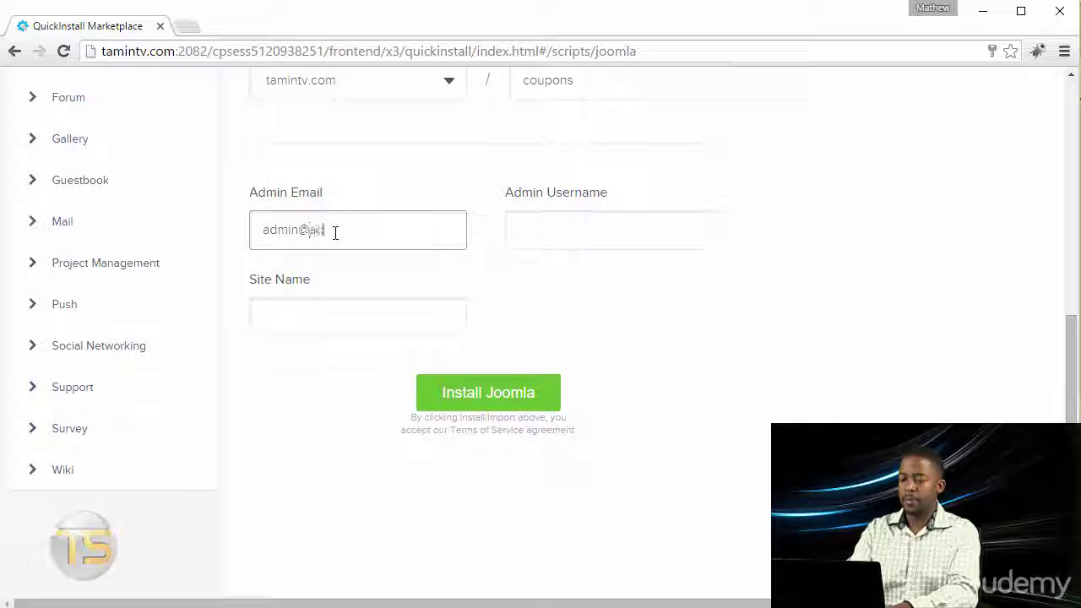
type("min.com")
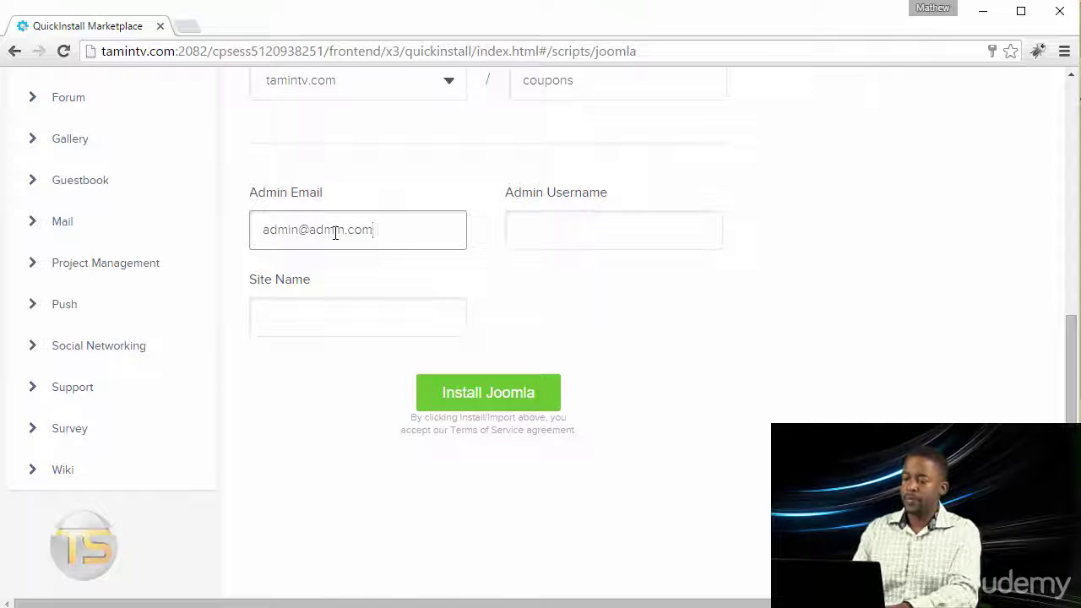
left_click(547, 227)
type("admin")
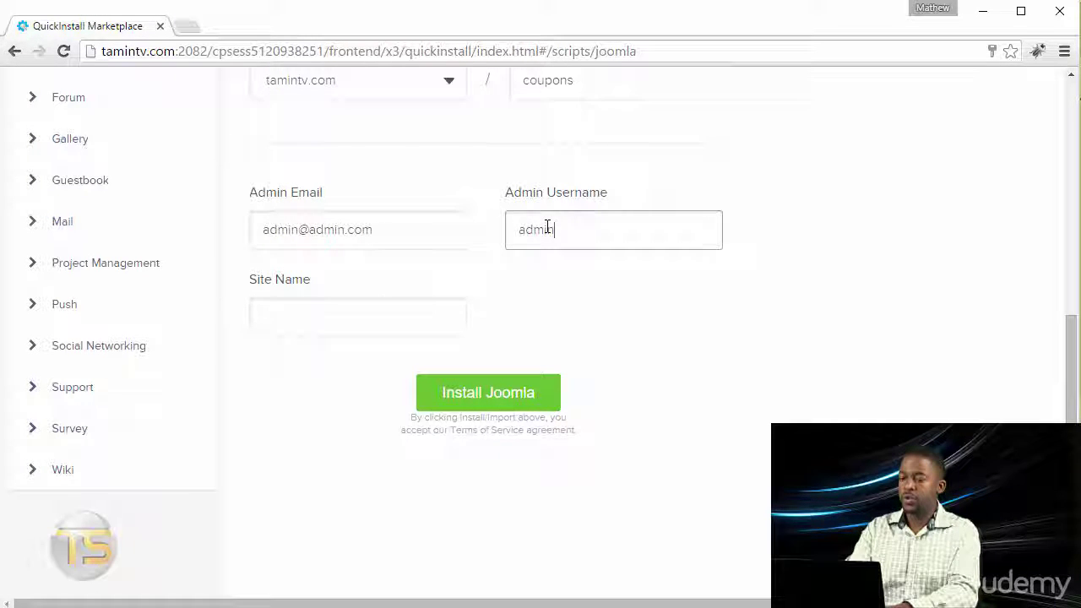
left_click(396, 316)
type("Coupon")
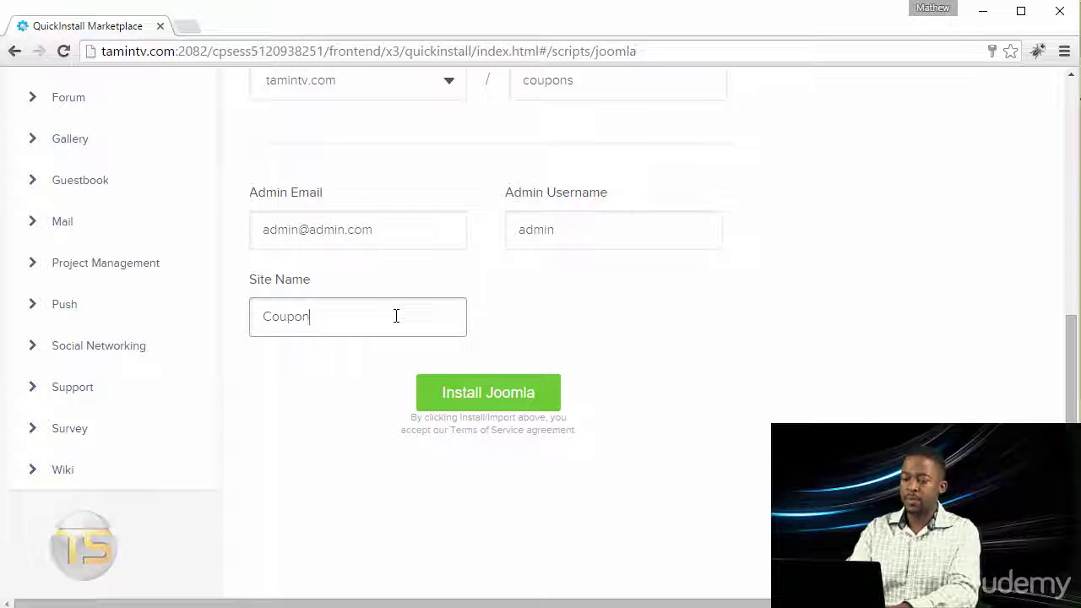
type(" Sie")
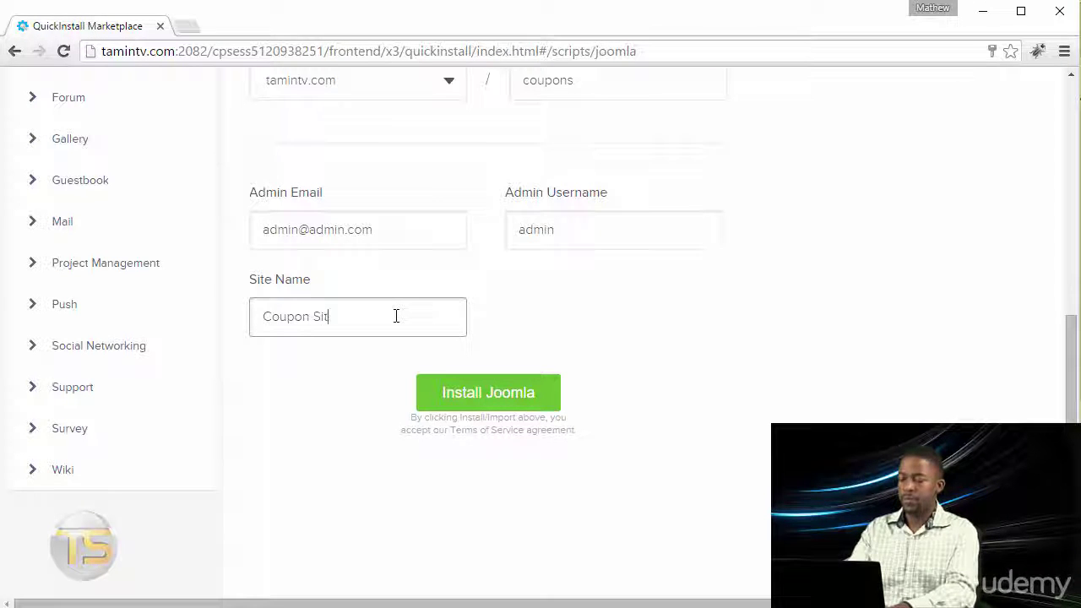
scroll(465, 323, "up", 2)
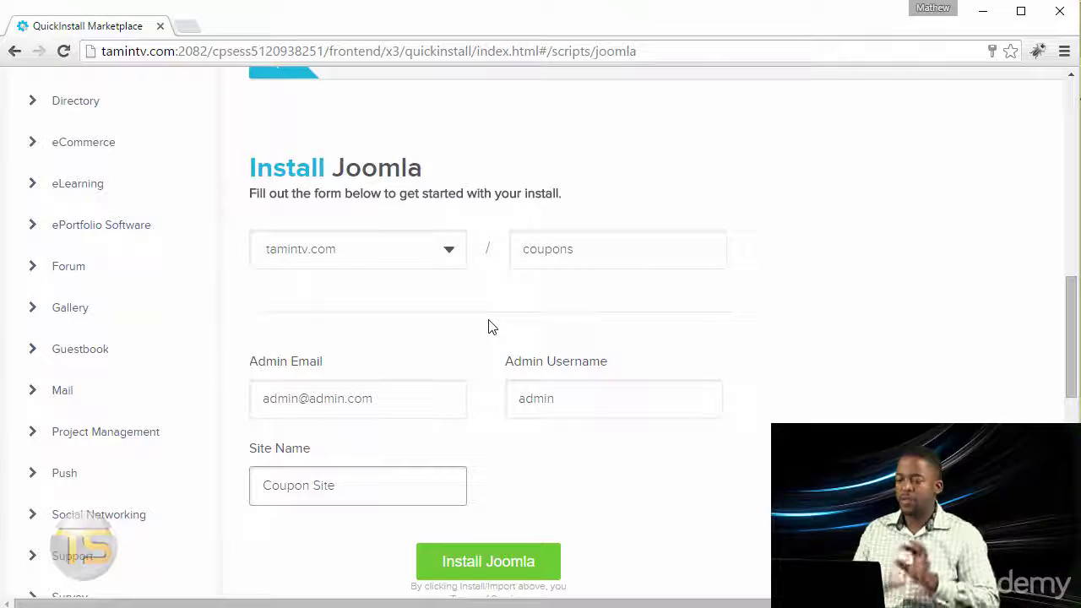
scroll(474, 378, "down", 2)
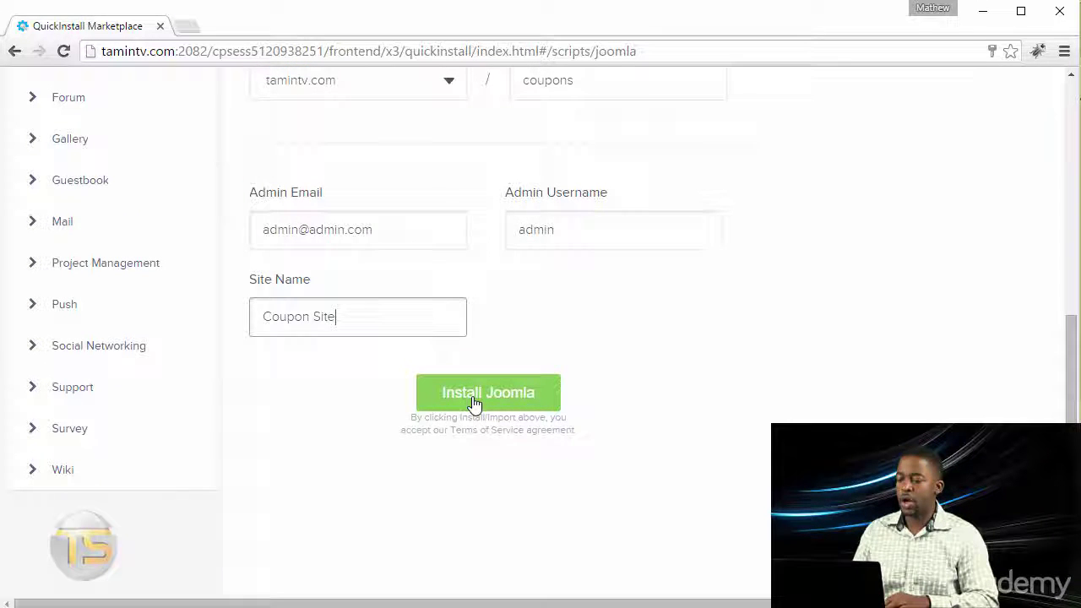
- Run the Joomla installation and dismiss the theme promotion popup
left_click(474, 404)
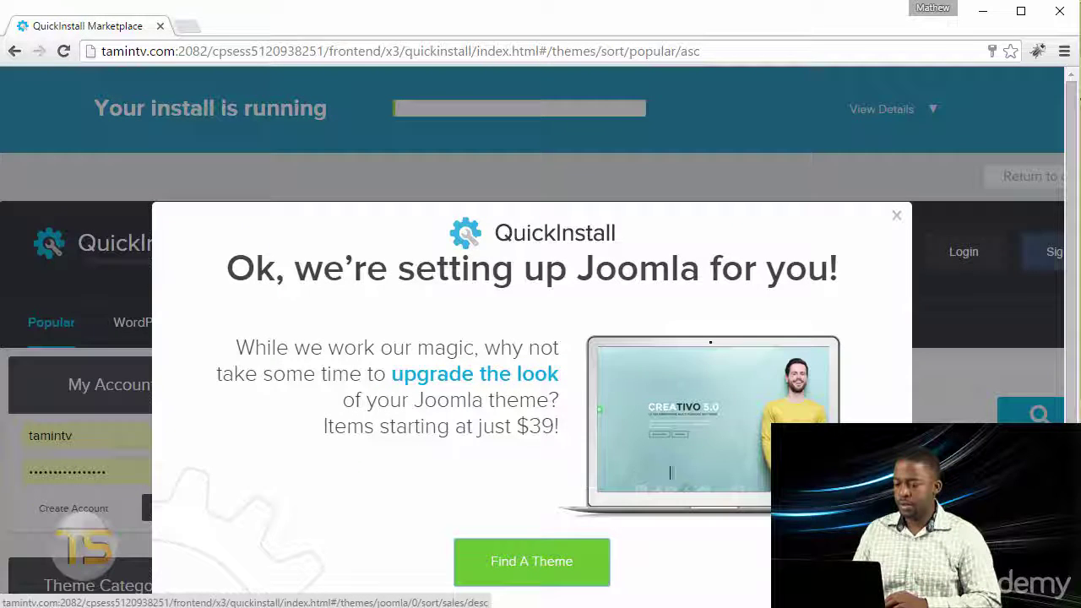
scroll(650, 321, "down", 2)
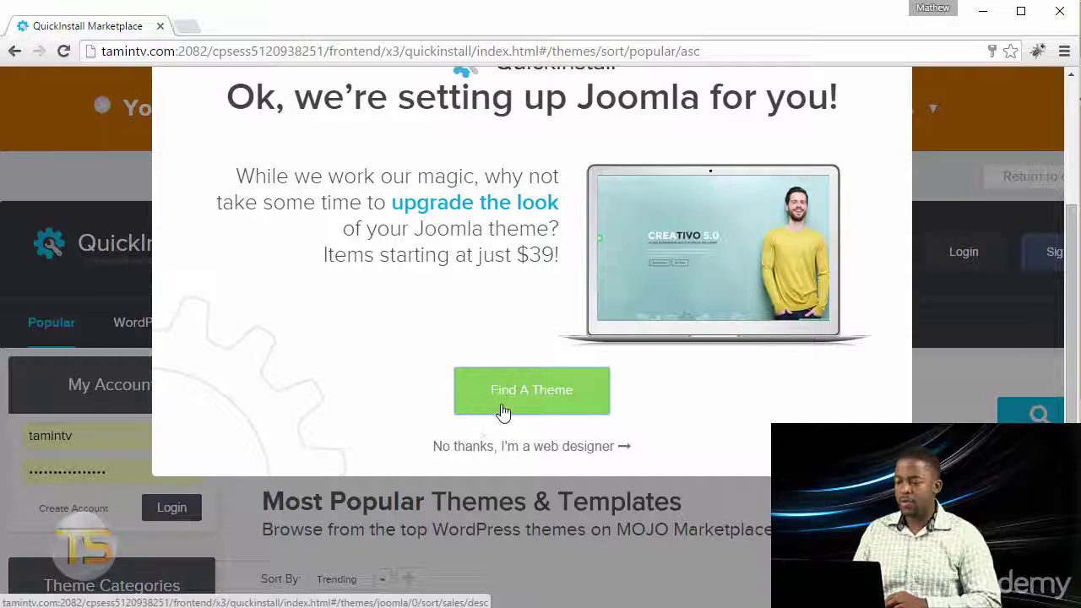
scroll(426, 323, "up", 2)
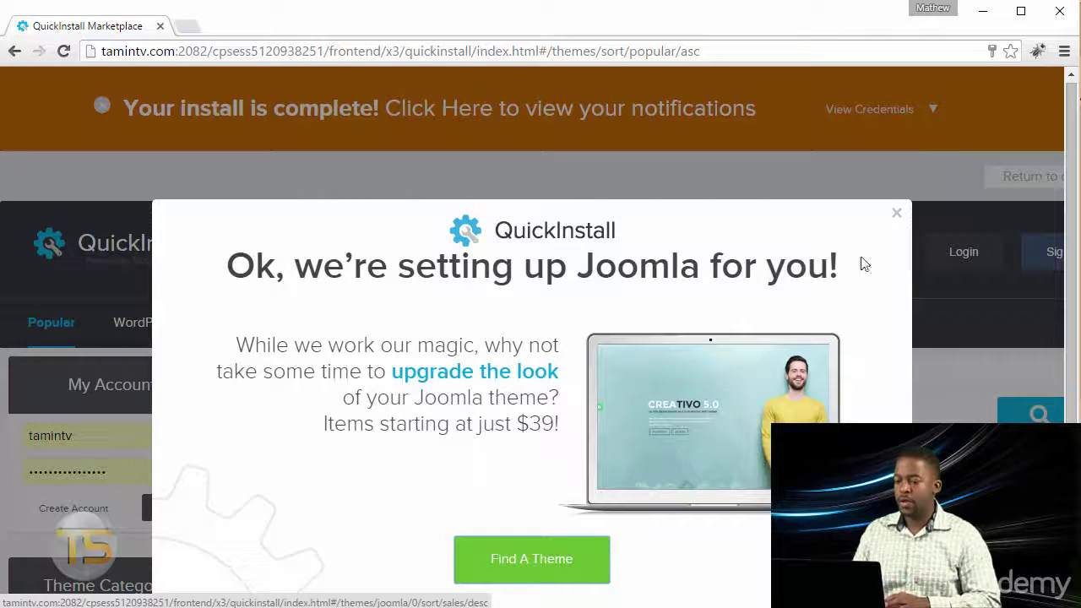
left_click(896, 213)
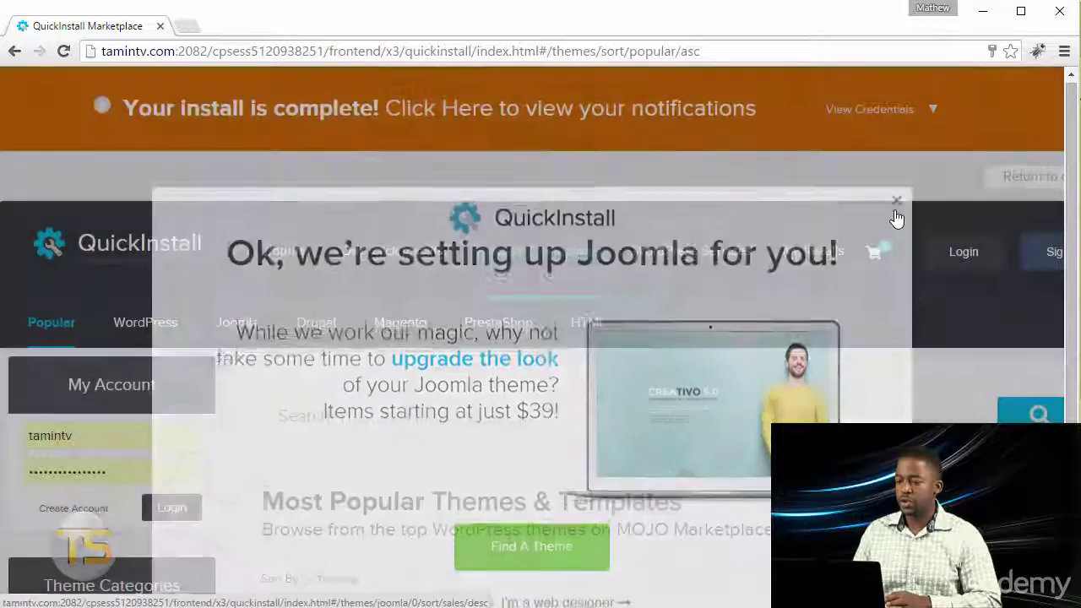
scroll(559, 480, "down", 4)
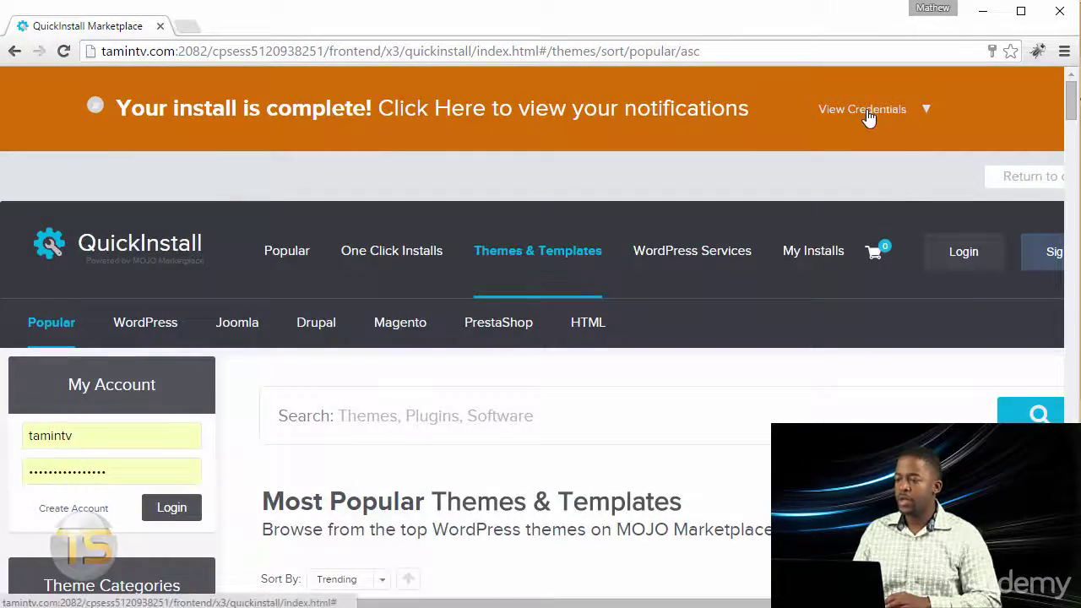
- Copy the generated admin password from the credentials and go to the Admin Area login
left_click(883, 117)
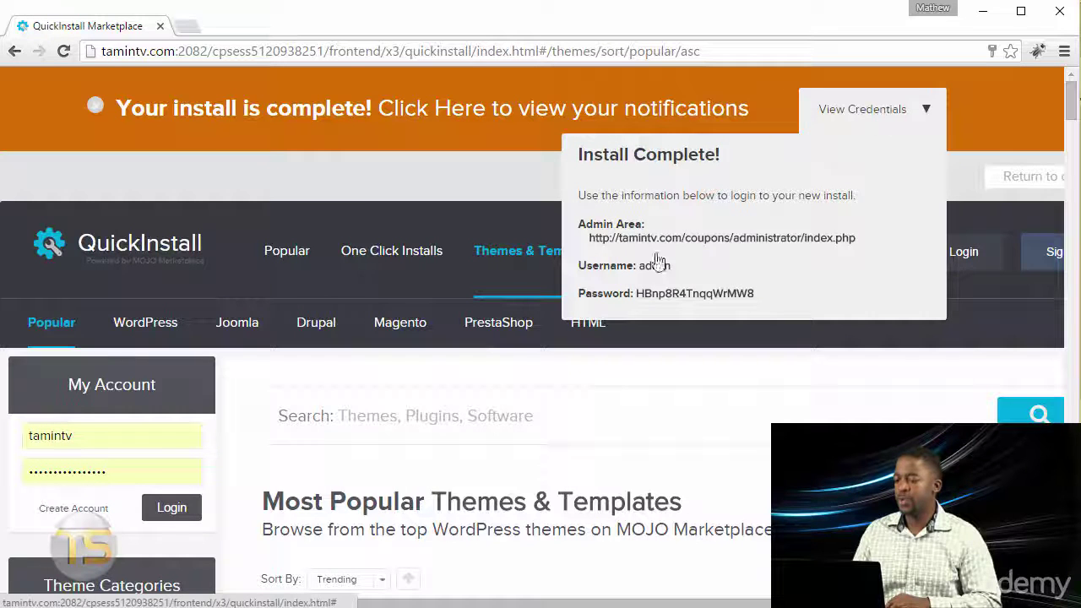
double_click(656, 293)
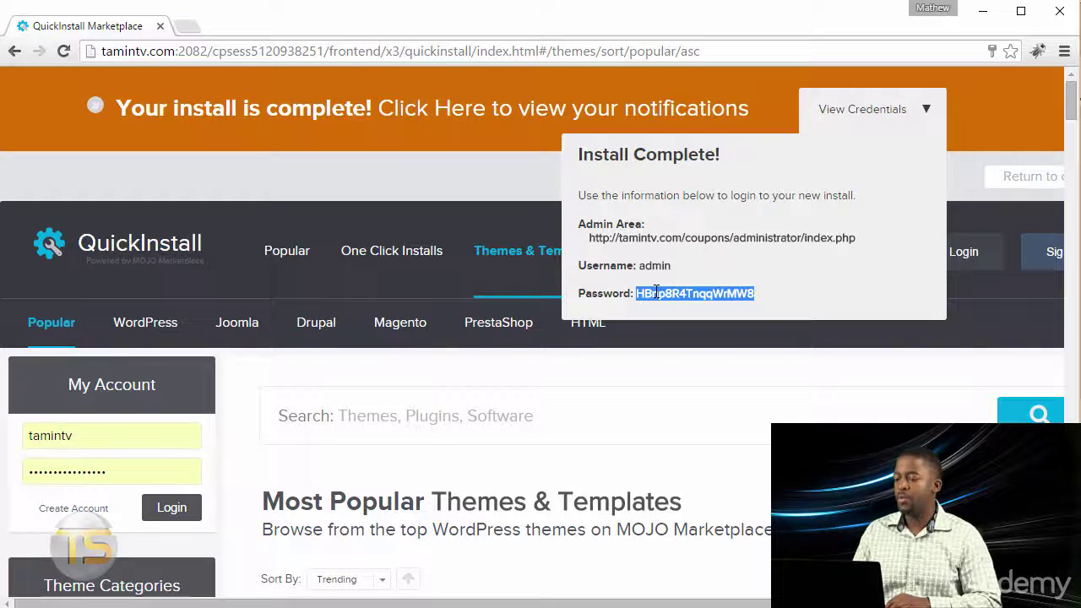
right_click(657, 293)
left_click(681, 303)
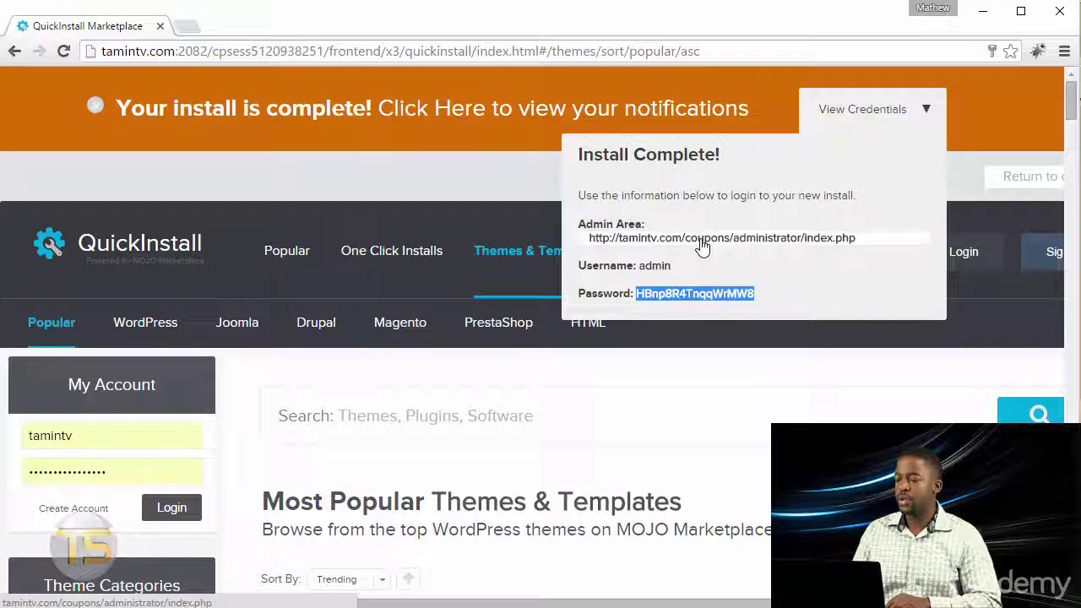
left_click(697, 243)
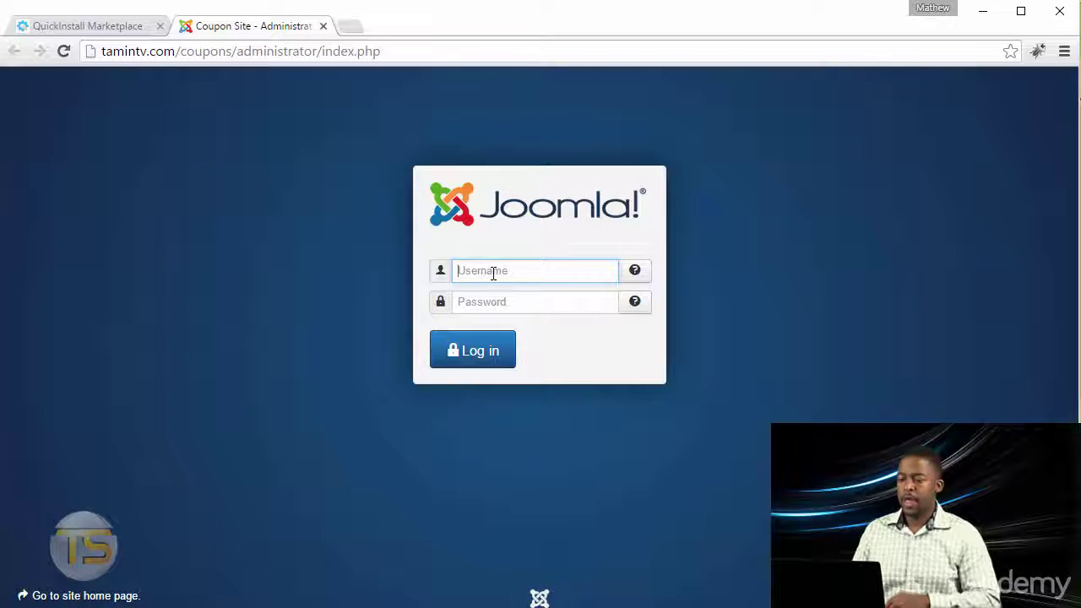
- Log in as admin with the copied password and open the Joomla 3.4.8 update page
type("admin")
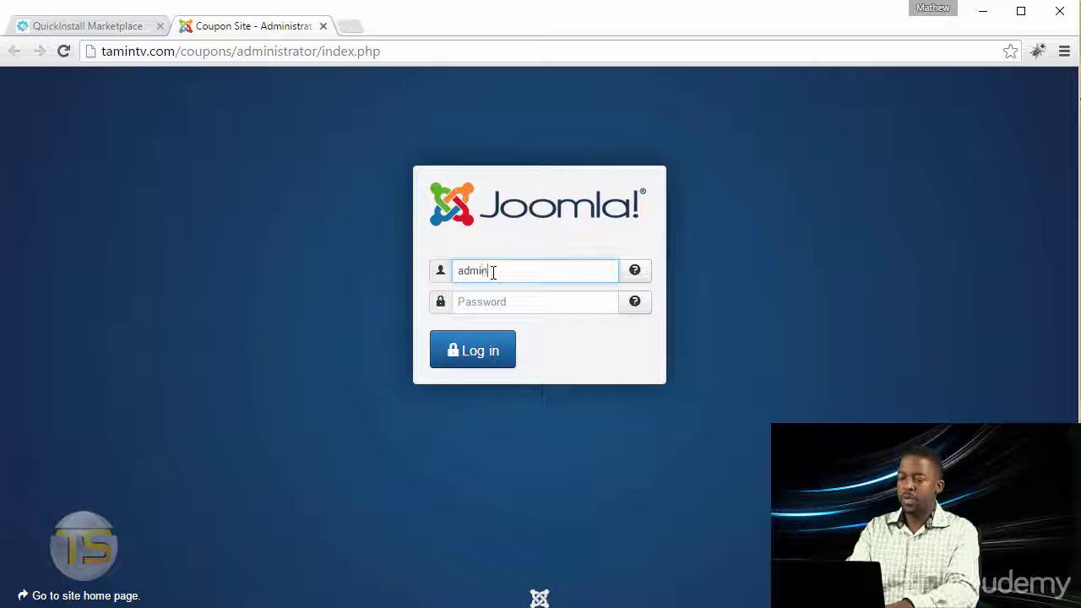
key("Tab")
type("•••••••••••••••")
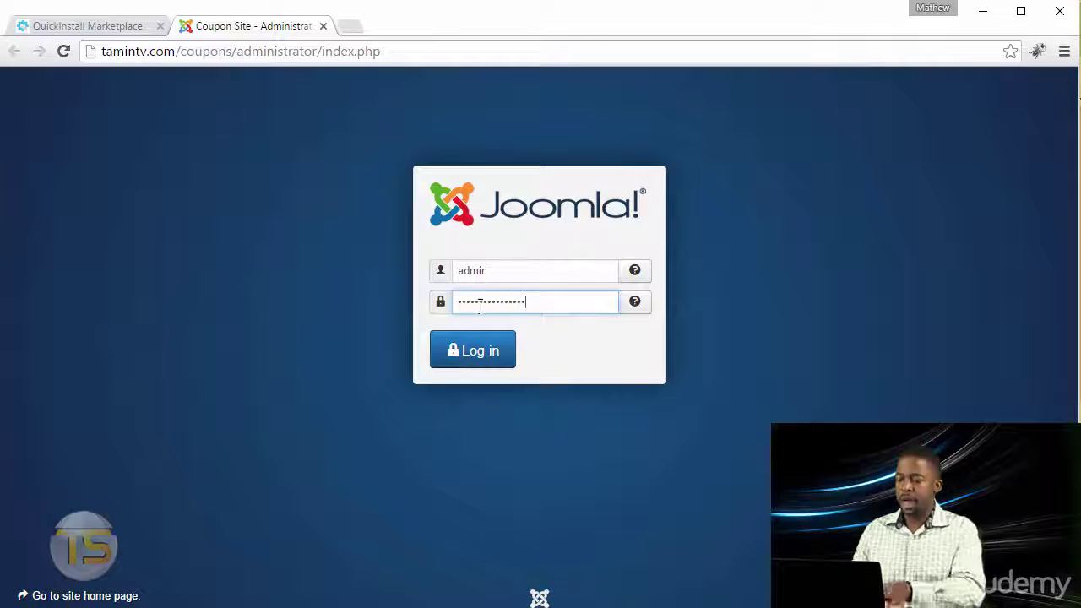
left_click(453, 350)
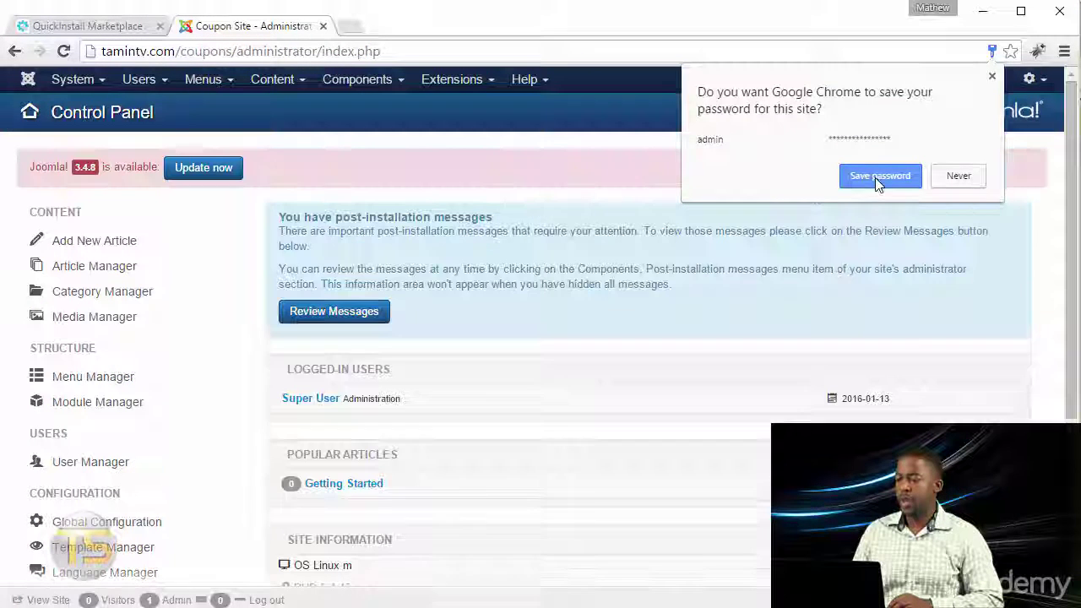
left_click(940, 229)
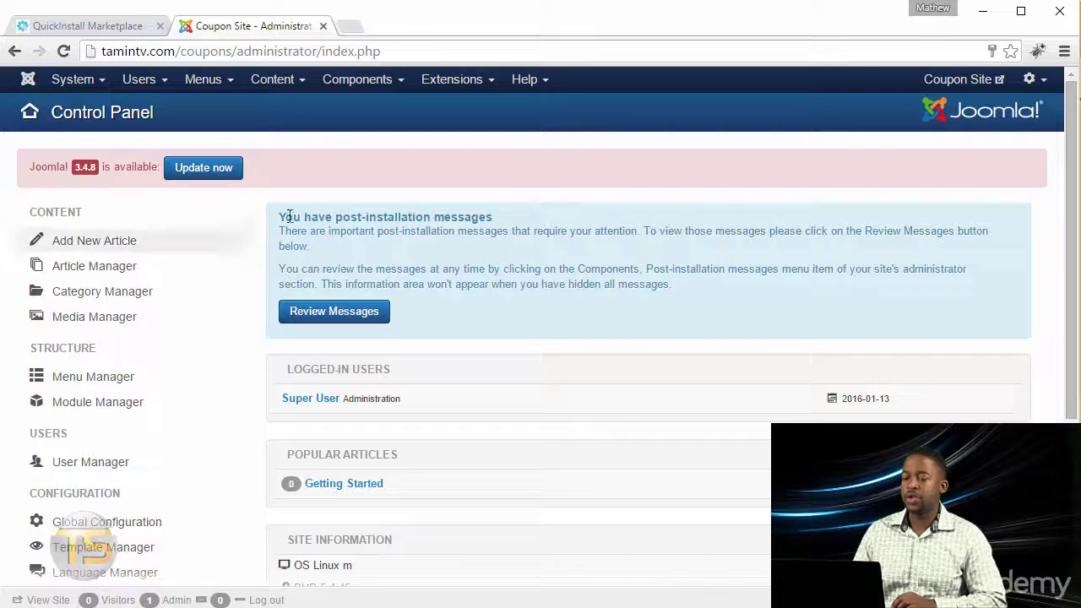
left_click(208, 176)
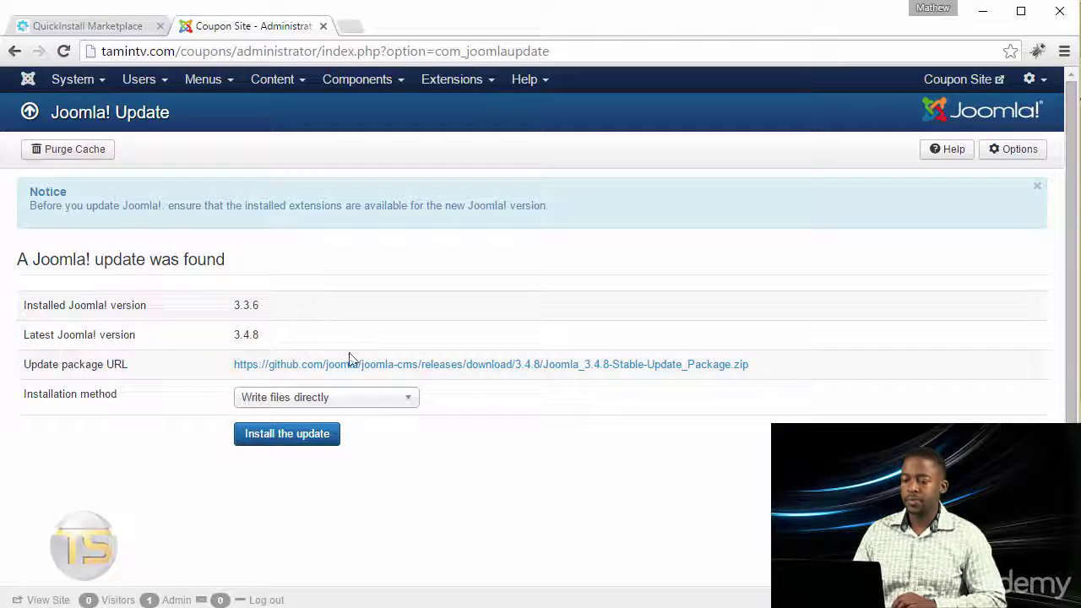
- Install the Joomla 3.4.8 update and wait for the success confirmation
left_click(306, 447)
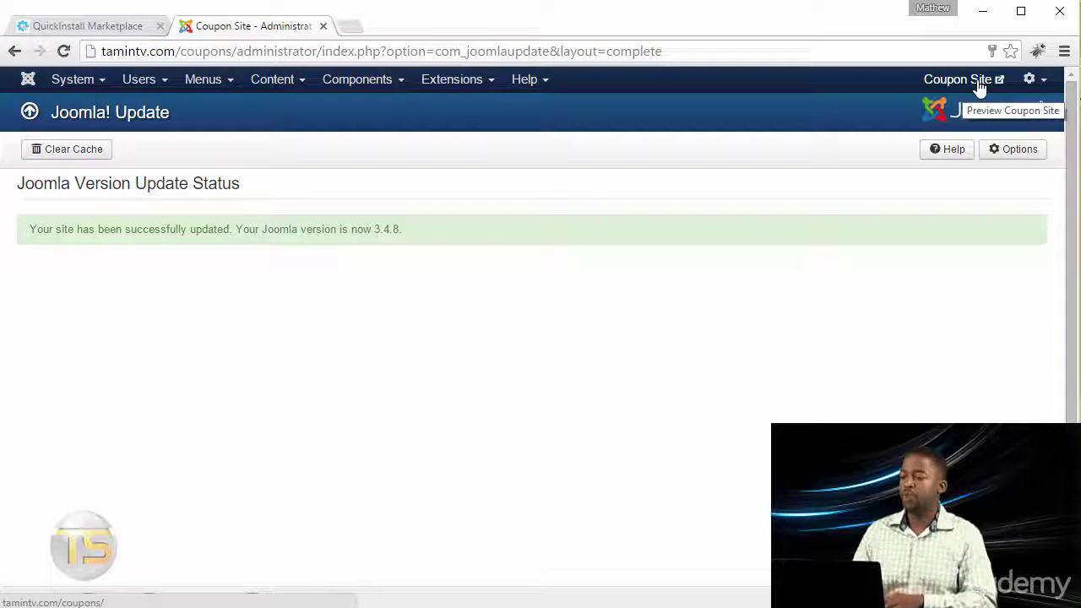
- Open the Coupon Site front end in a new tab and look over its home page
left_click(980, 85)
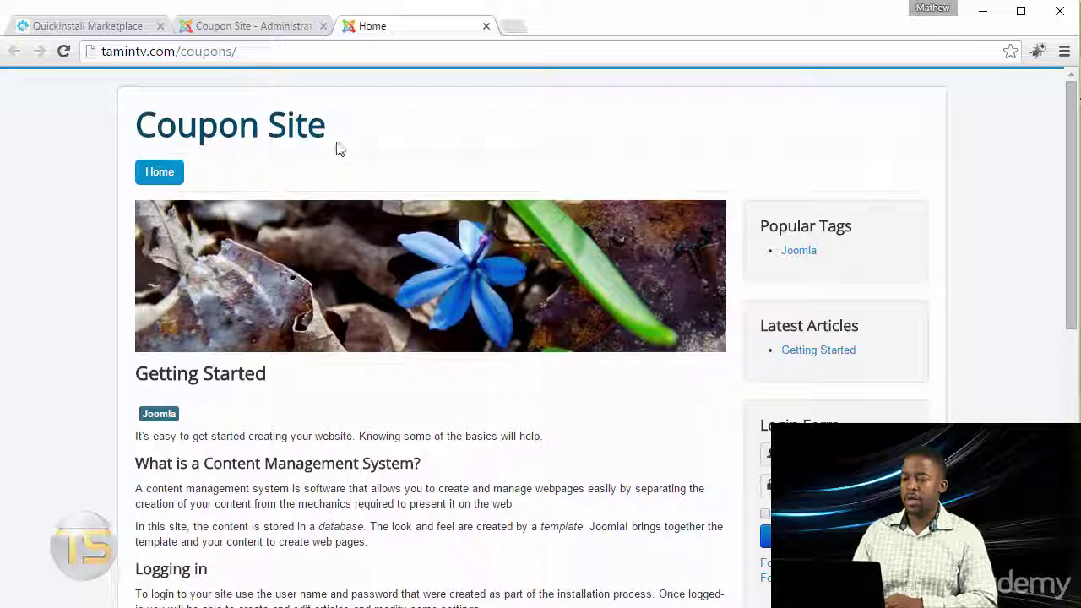
left_click_drag(330, 138, 139, 137)
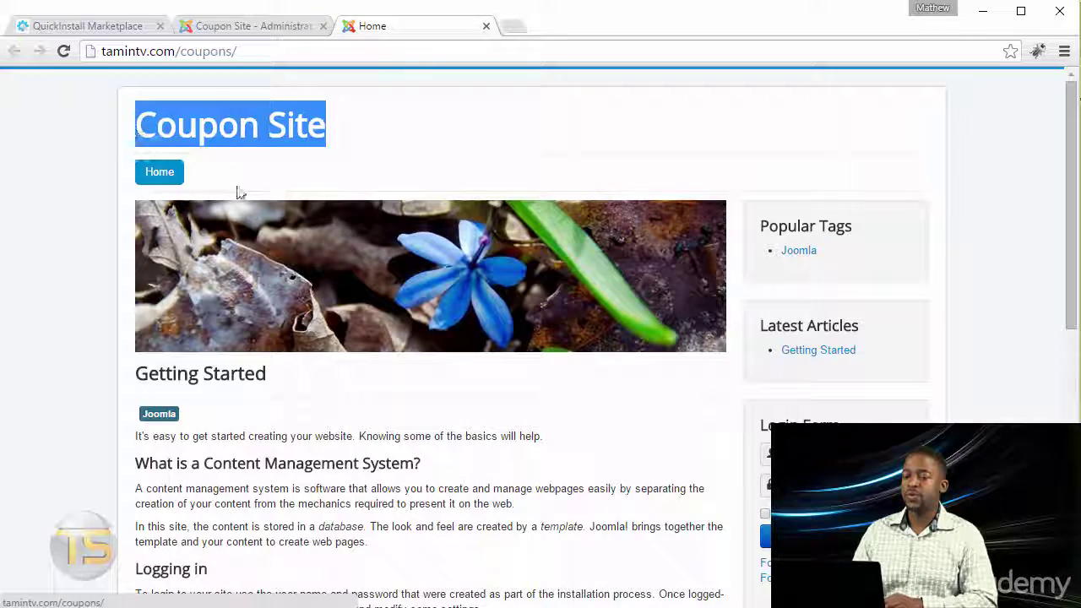
scroll(374, 393, "down", 5)
scroll(371, 391, "up", 5)
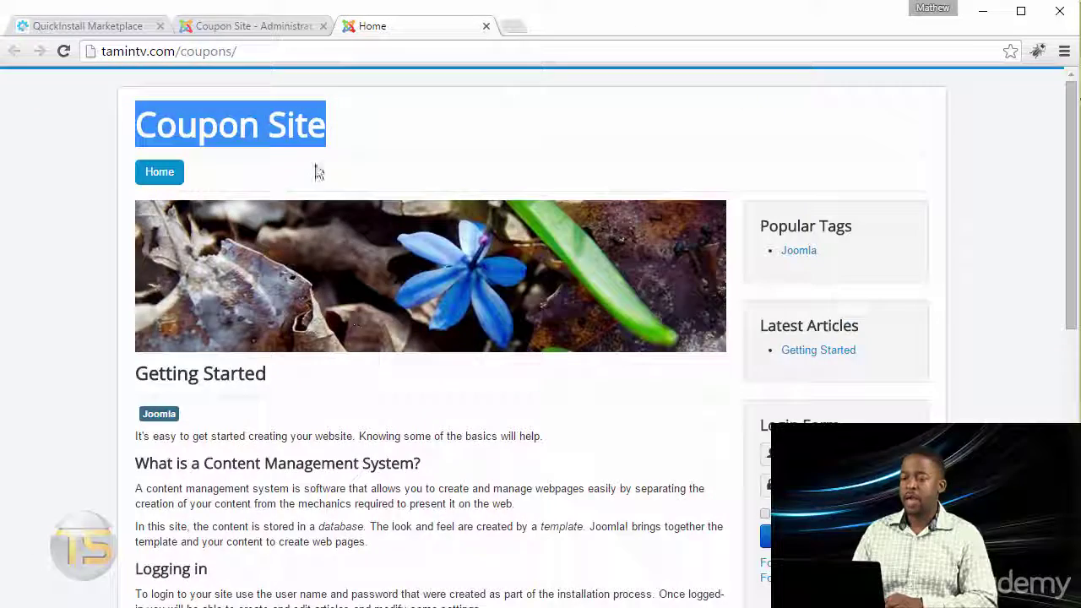